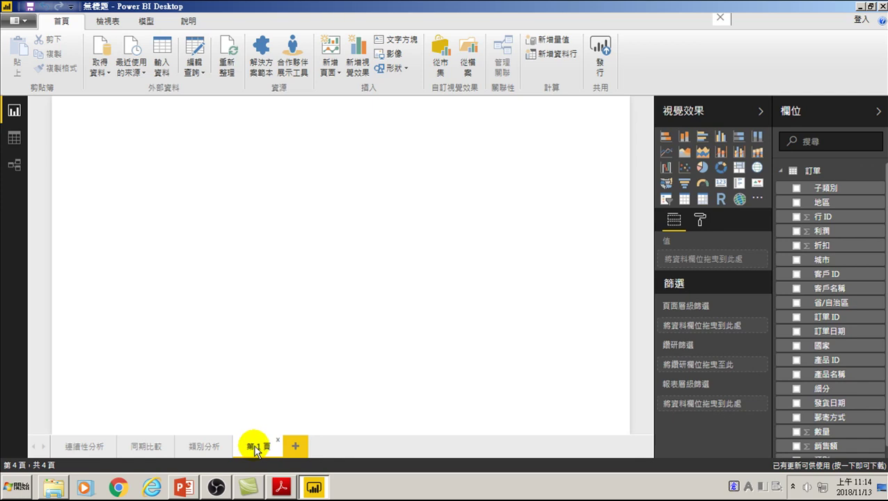
Put the 第1頁 page tab into rename mode.
double_click(254, 446)
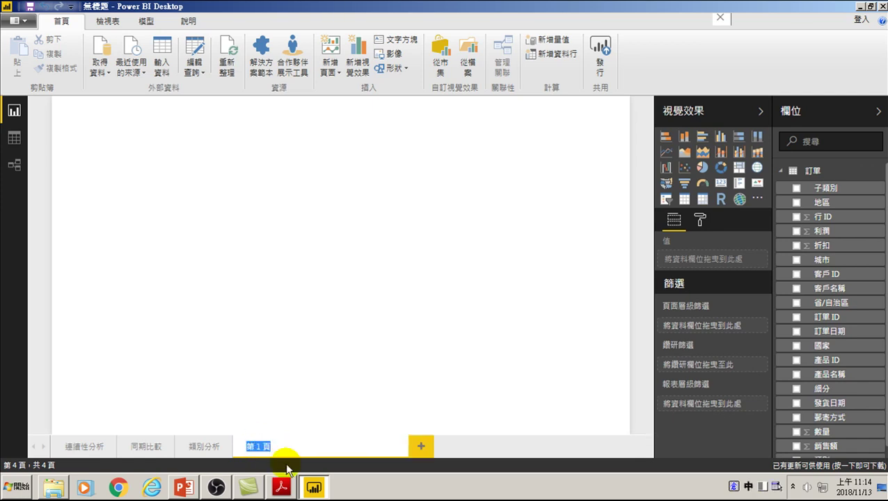
Enter 子類別產品分群分析 as the fourth page's new name and commit it.
type("孔fk")
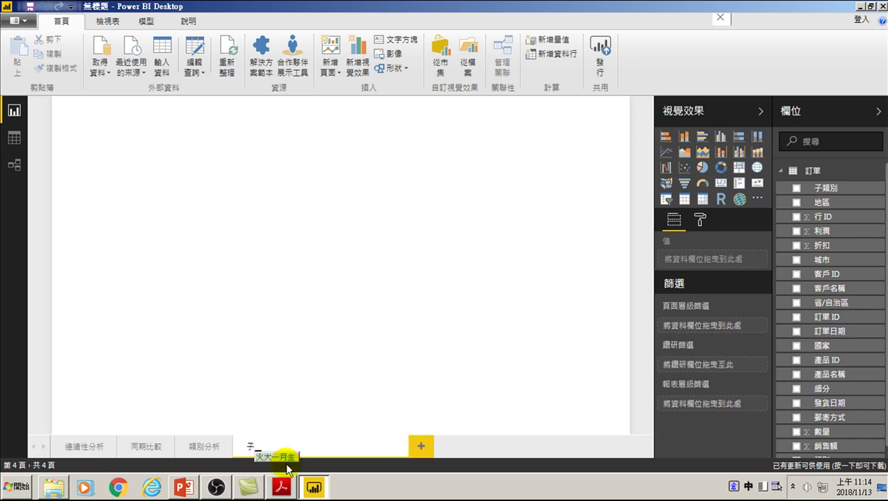
key("space")
type("1yh")
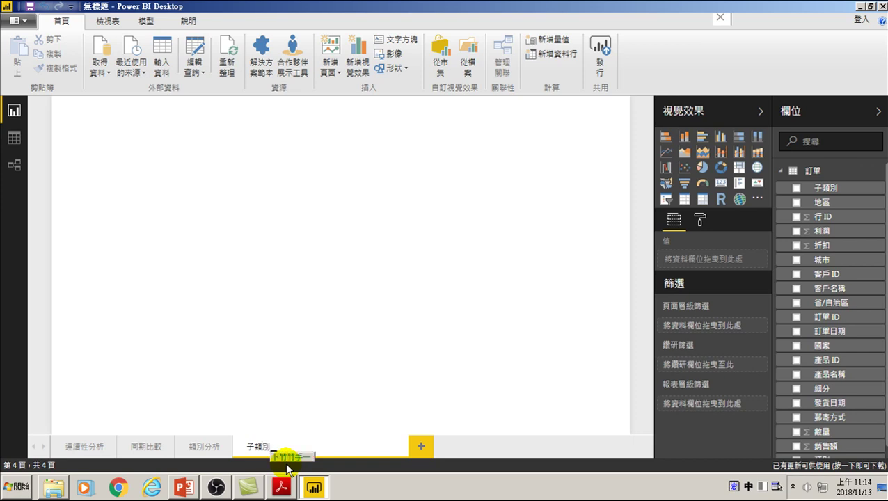
key("space")
type("1ch")
key("space")
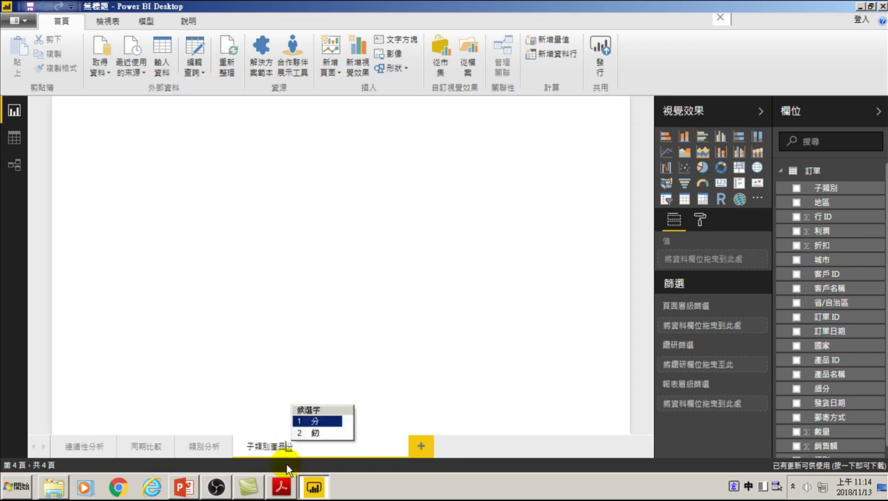
key("1")
key("space")
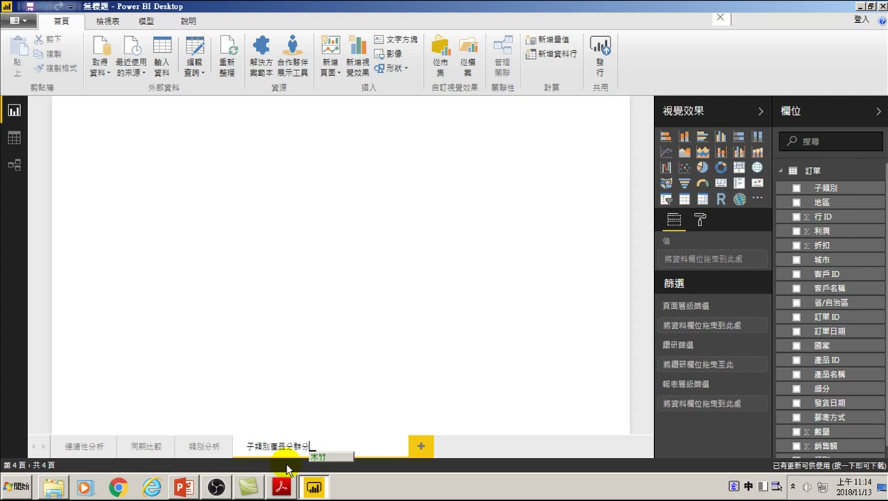
type("分析")
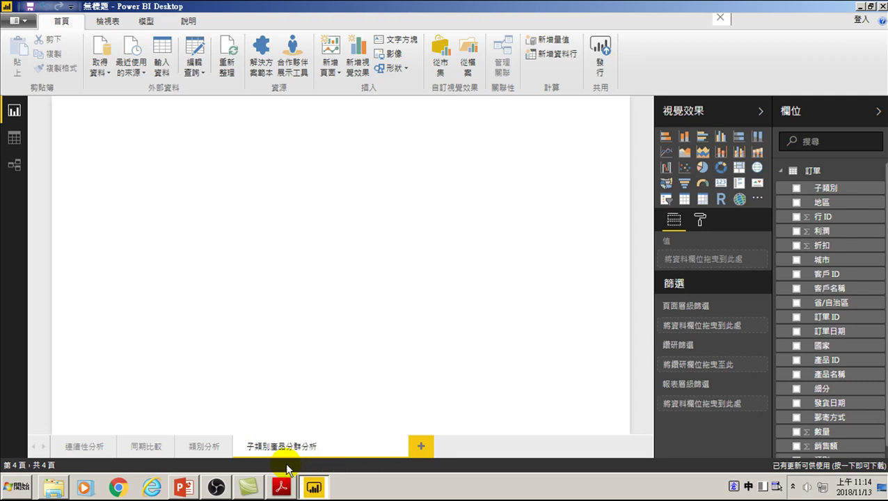
key("Return")
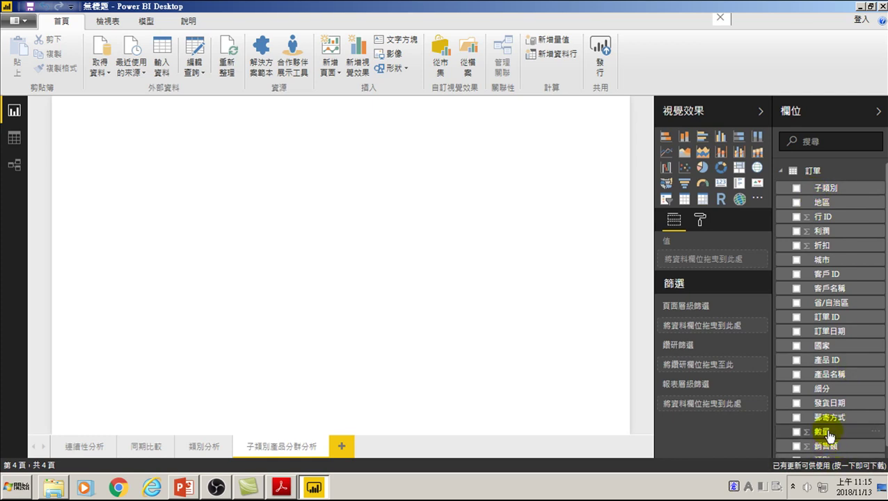
scroll(821, 445, "down", 1)
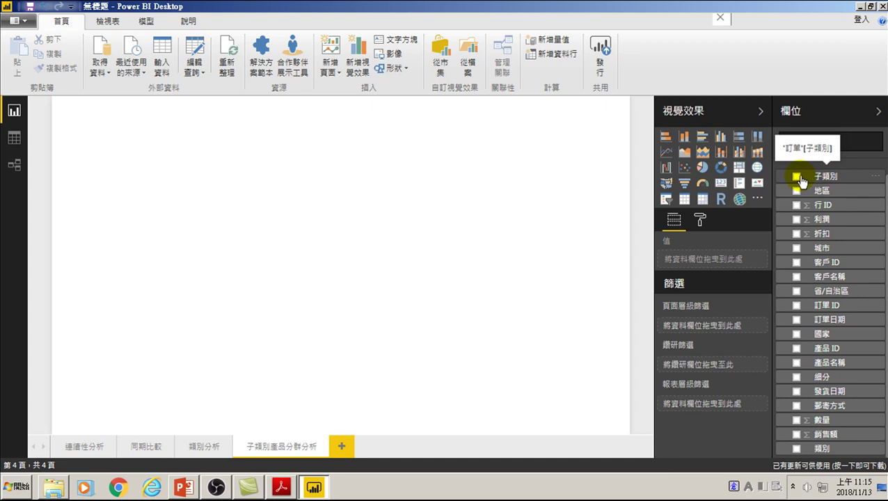
left_click(796, 177)
left_click(796, 435)
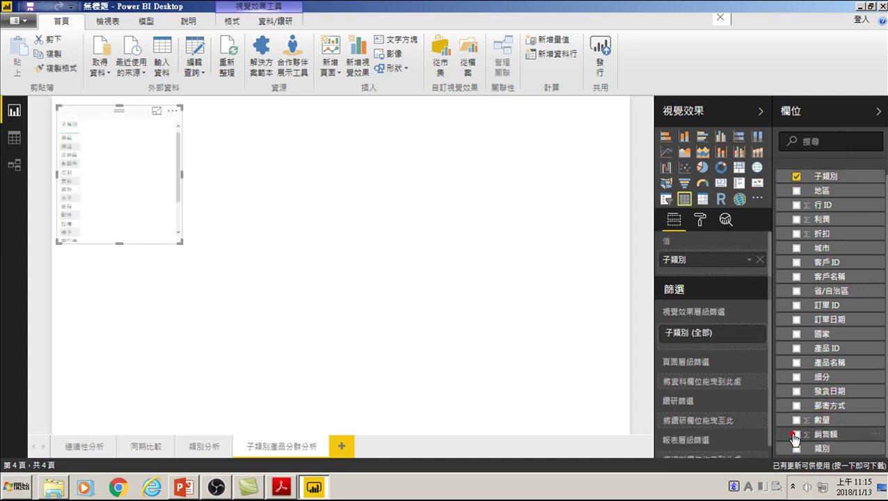
left_click(721, 137)
left_click_drag(180, 242, 385, 283)
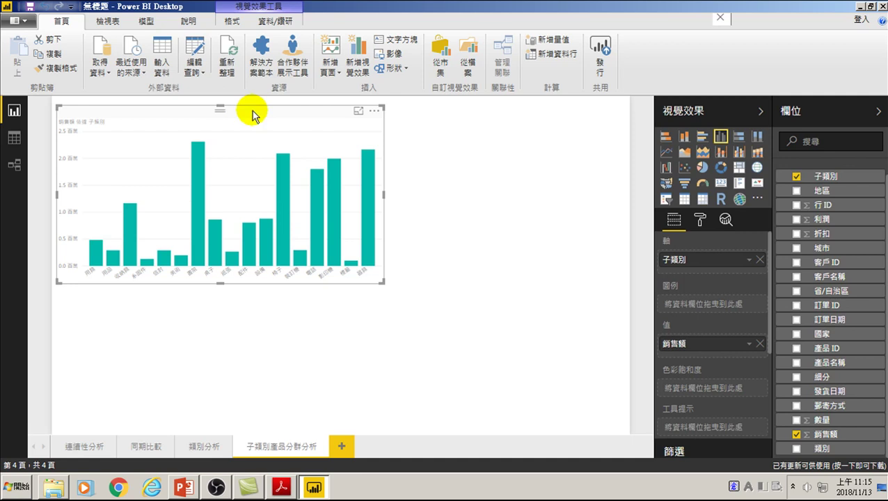
key("Delete")
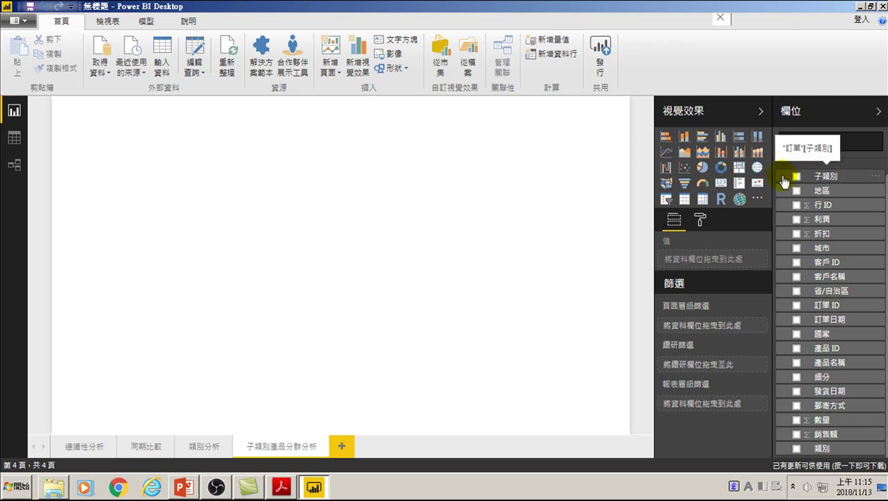
Add a page-wide scatter chart of 子類別 with 銷售額 on the x-axis and 利潤 on the y-axis.
left_click(685, 171)
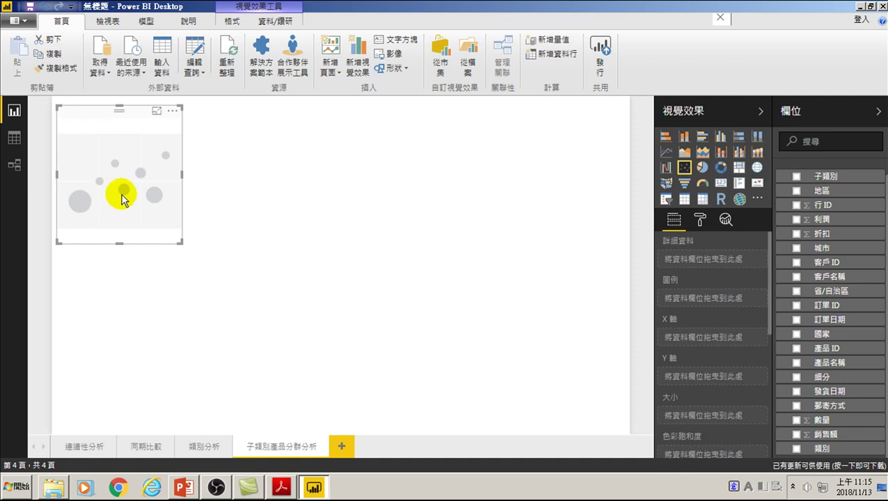
left_click(797, 176)
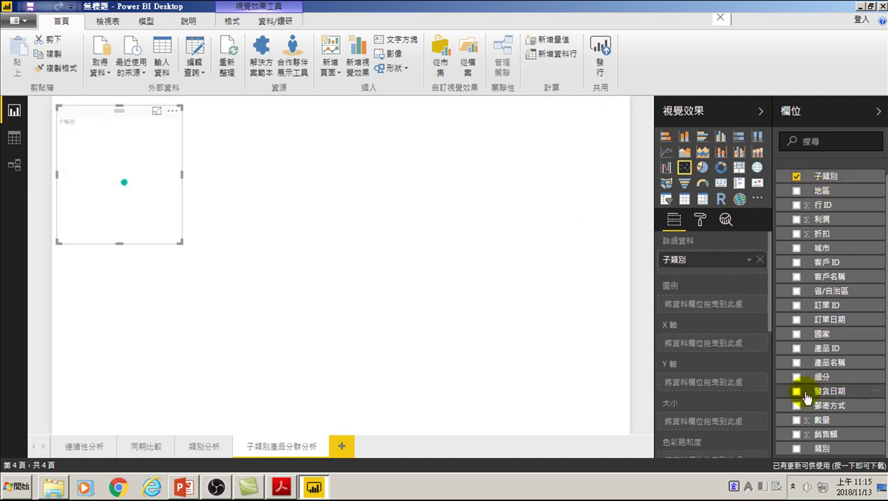
left_click(797, 434)
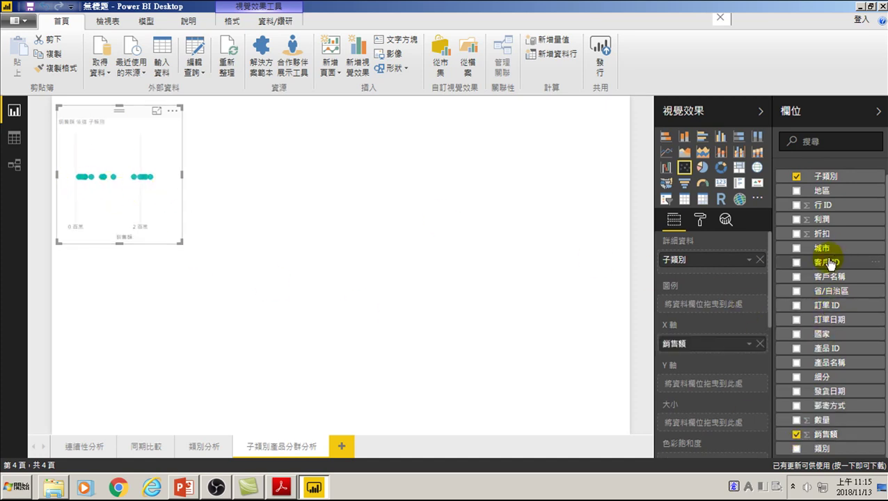
left_click(797, 219)
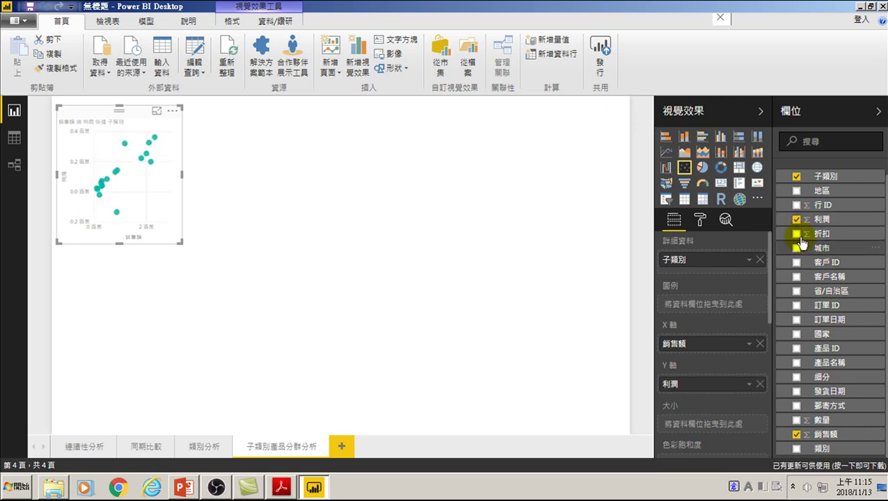
left_click_drag(182, 243, 621, 420)
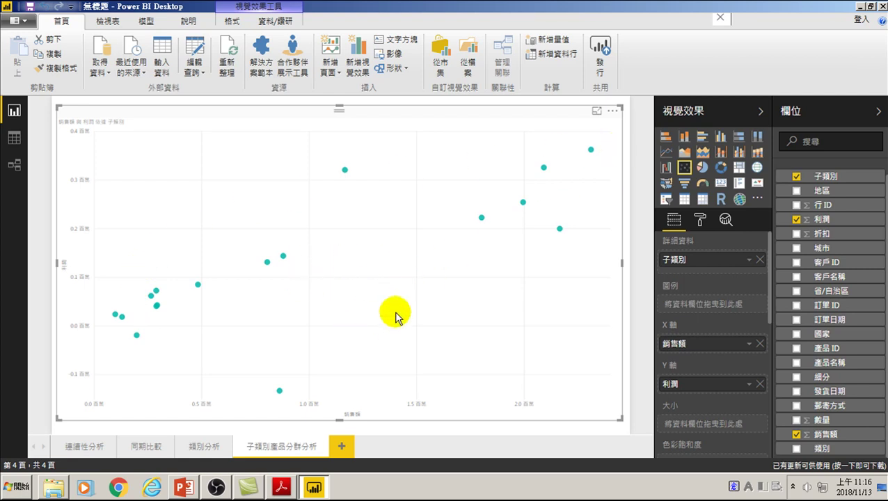
Enlarge the scatter chart's 子類別 category labels and set their color to black.
left_click(700, 220)
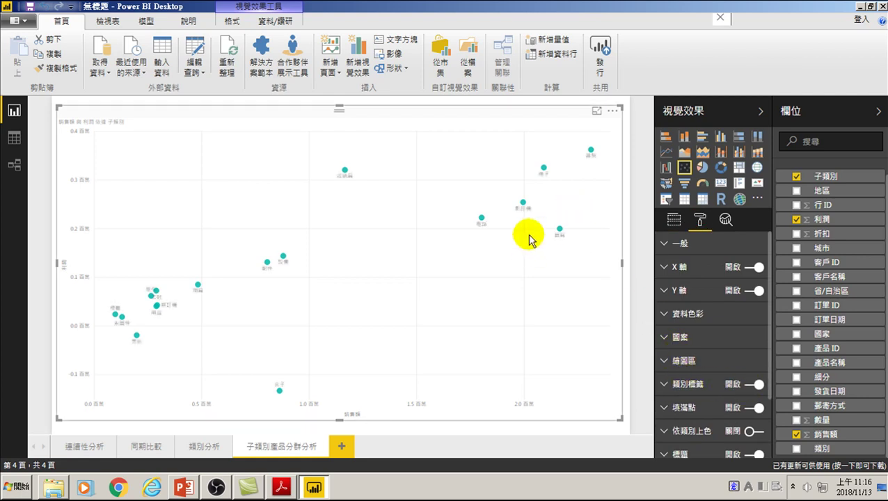
left_click(666, 384)
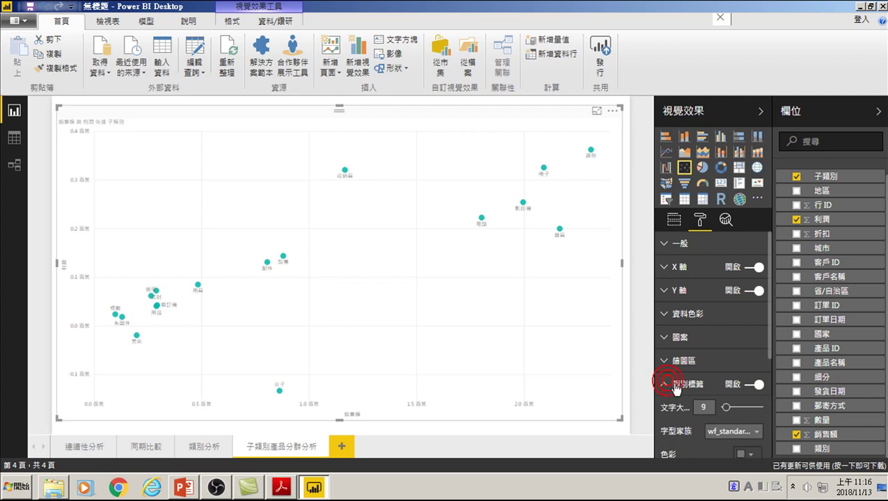
left_click_drag(726, 342, 736, 347)
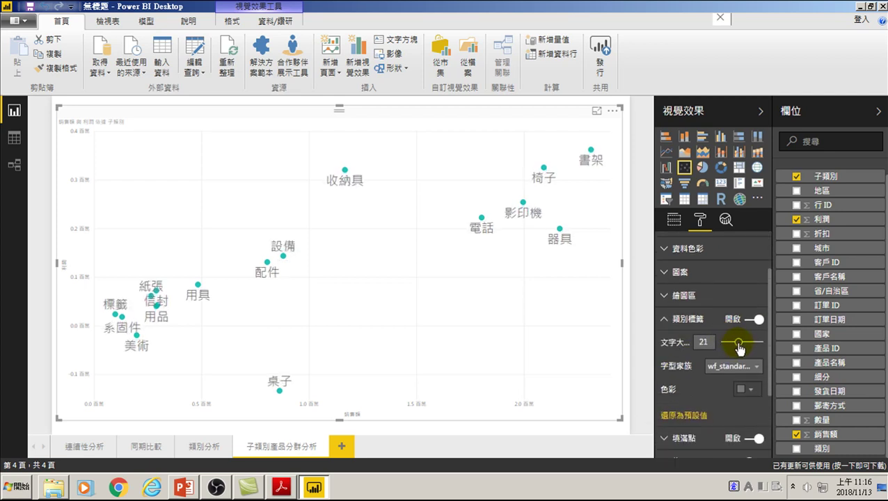
left_click(749, 387)
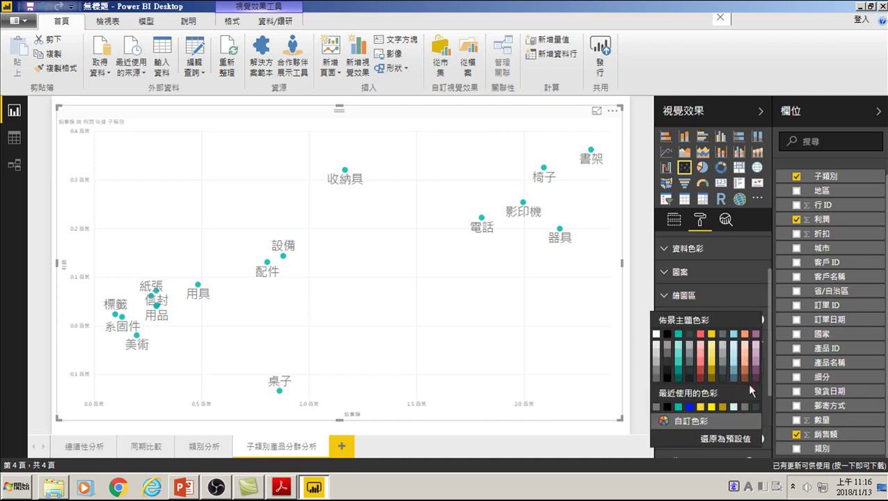
left_click(666, 334)
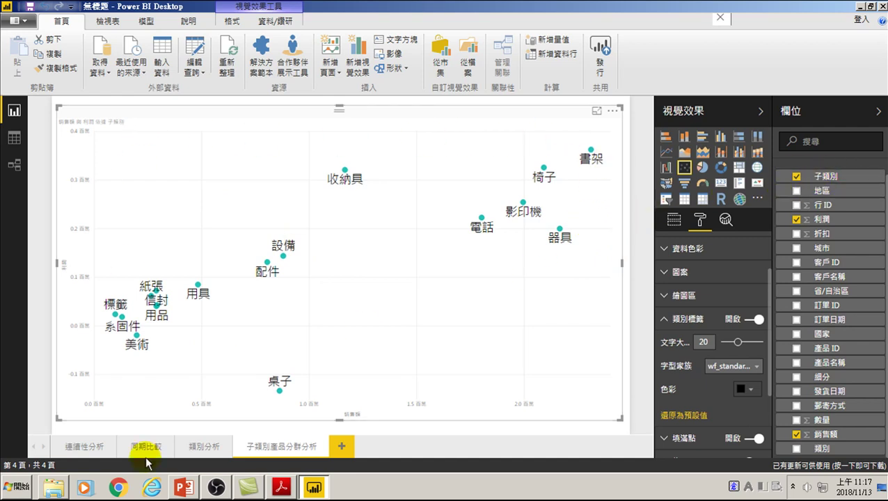
left_click(675, 219)
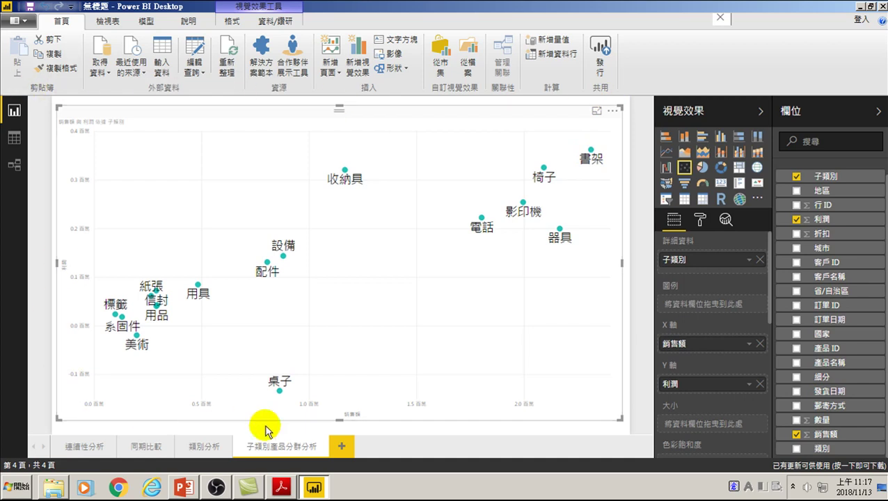
Run 自動尋找叢集 on the scatter chart with 叢集數目 set to 2.
left_click(613, 112)
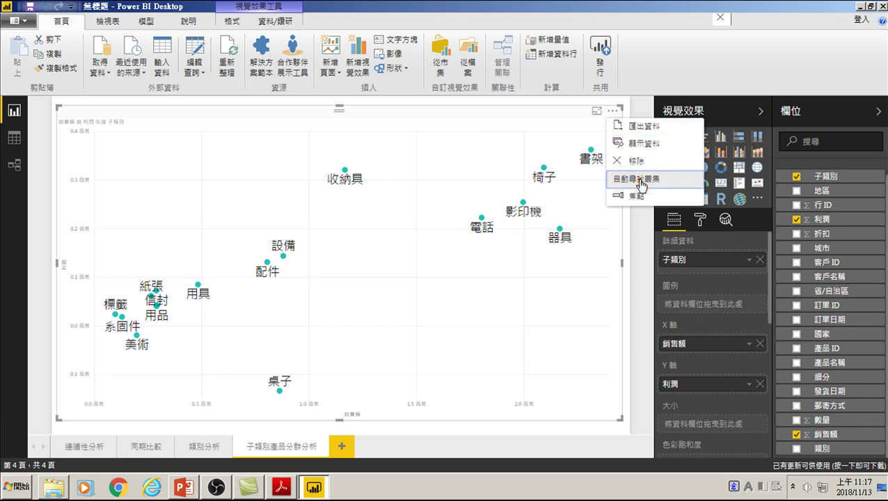
left_click(635, 179)
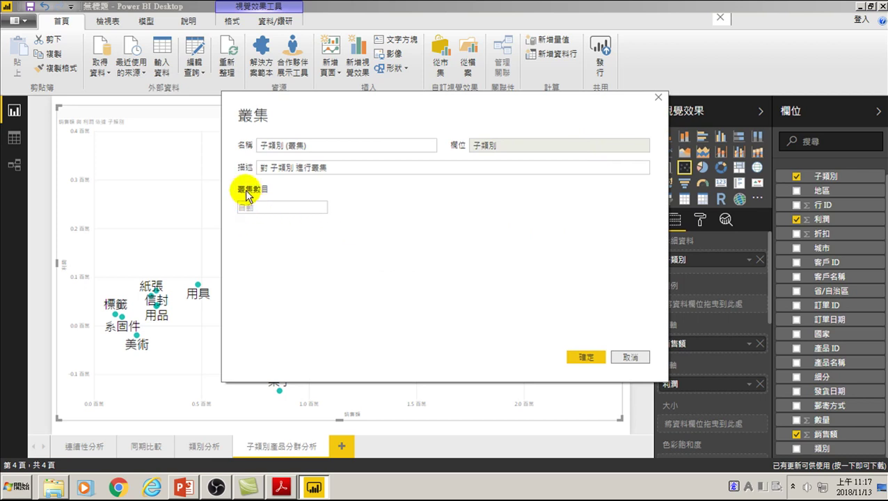
left_click(258, 206)
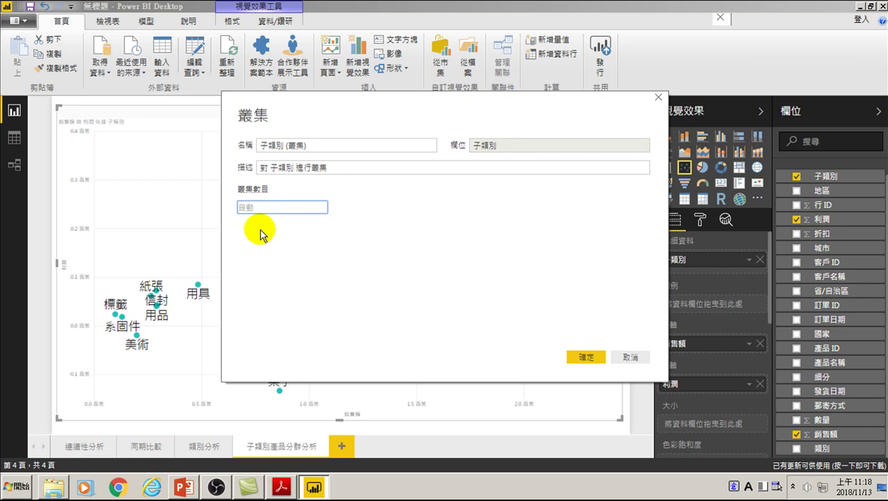
type("2")
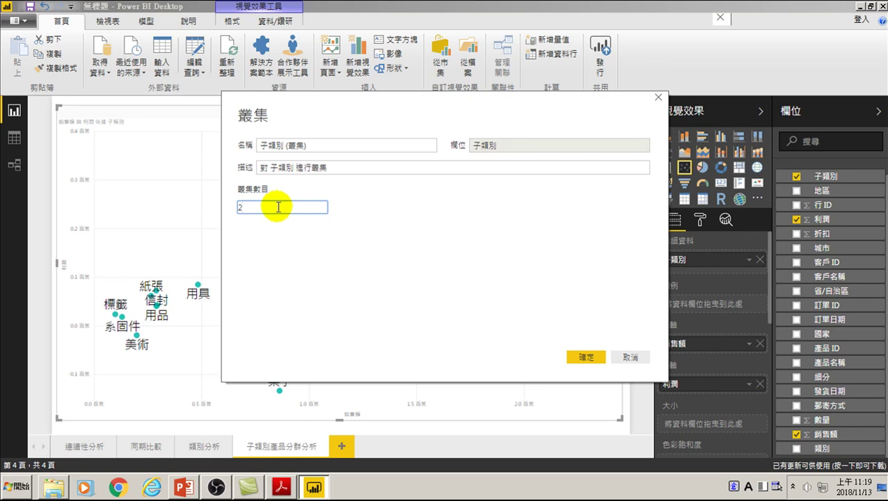
left_click(576, 358)
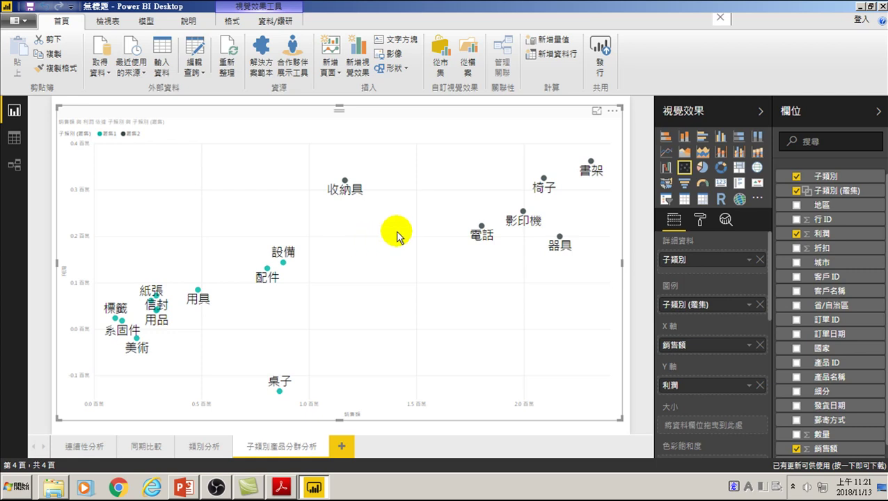
Delete the 子類別 (叢集) field and clear its broken entry from the Legend well.
left_click(611, 111)
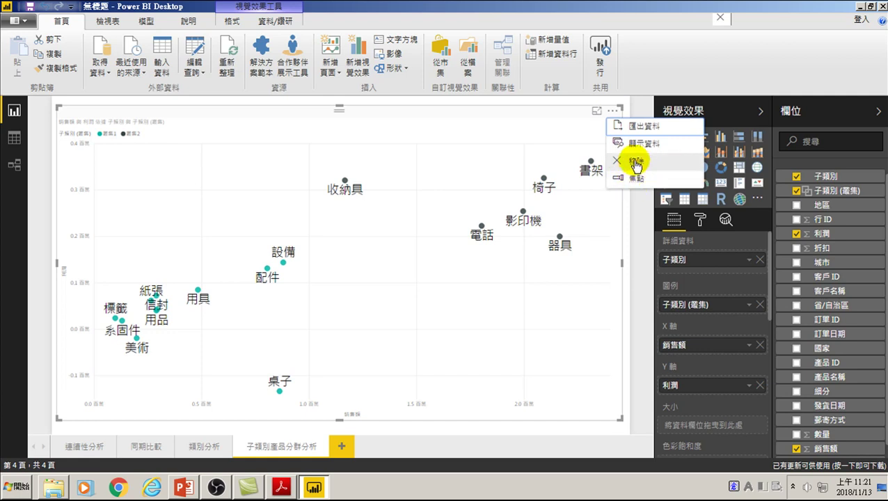
left_click(610, 218)
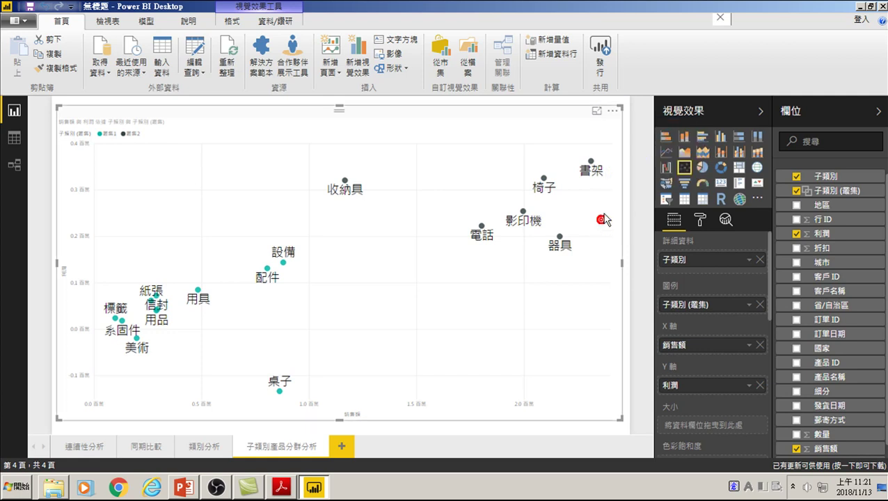
right_click(830, 191)
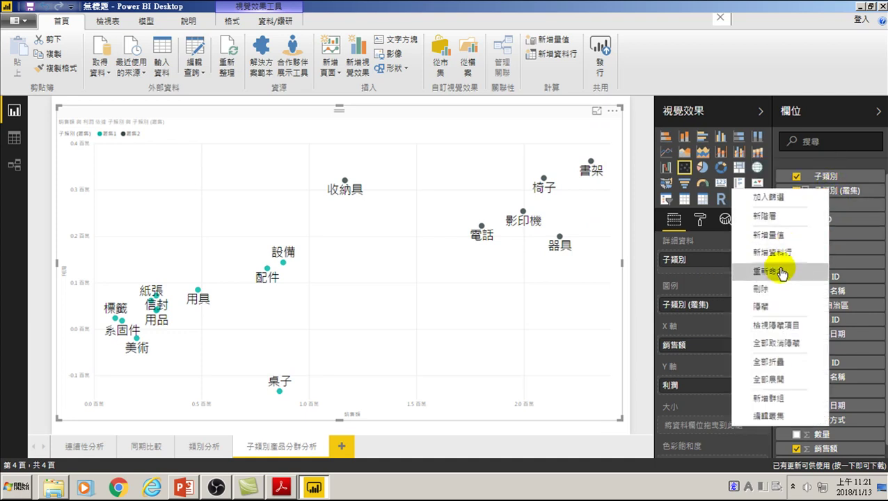
left_click(765, 295)
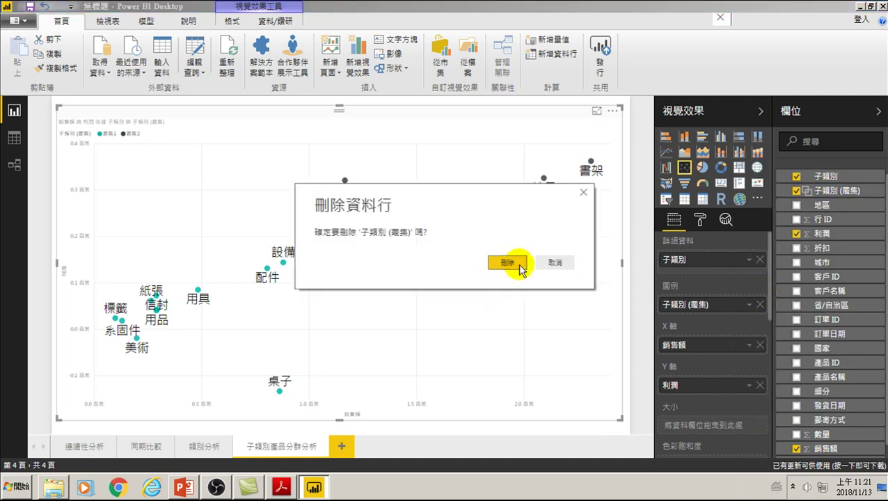
left_click(508, 264)
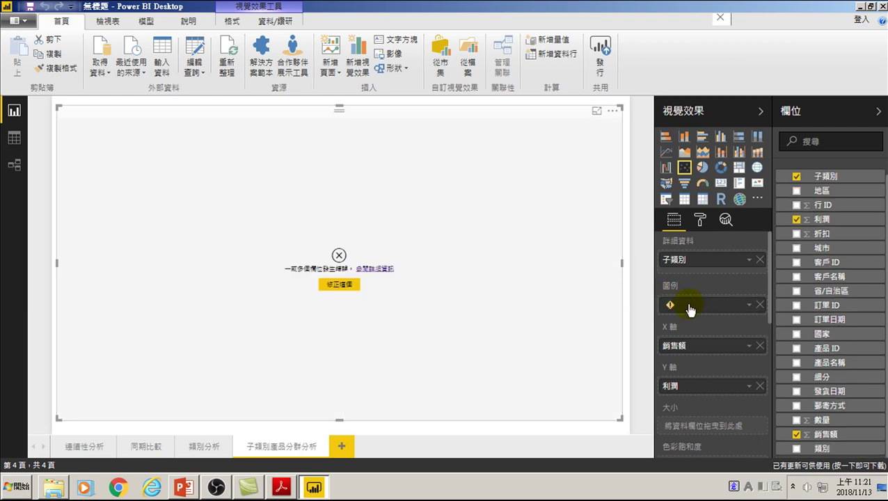
left_click(760, 305)
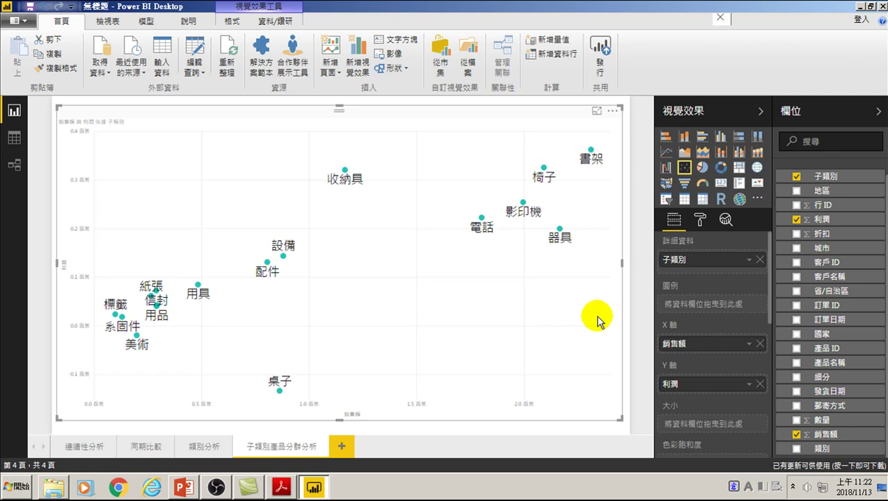
Rerun 自動尋找叢集 with 叢集數目 2 to restore the 叢集1/叢集2 legend.
left_click(613, 111)
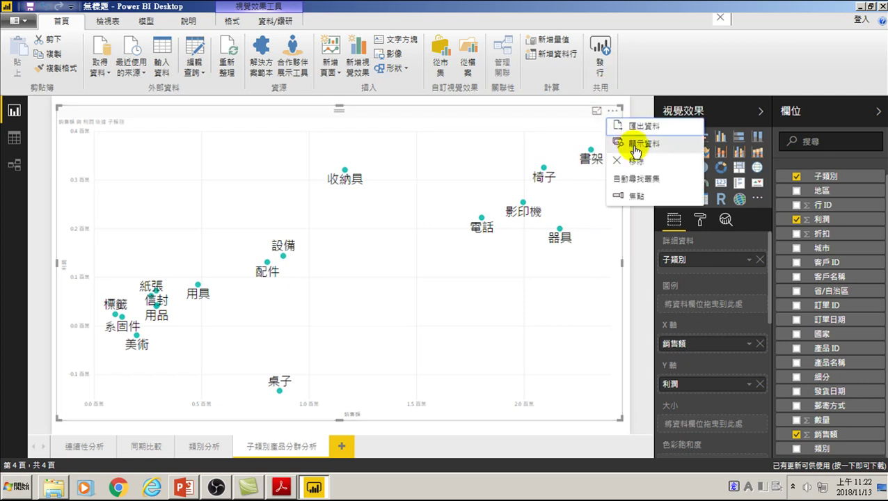
left_click(634, 179)
left_click(277, 213)
type("2")
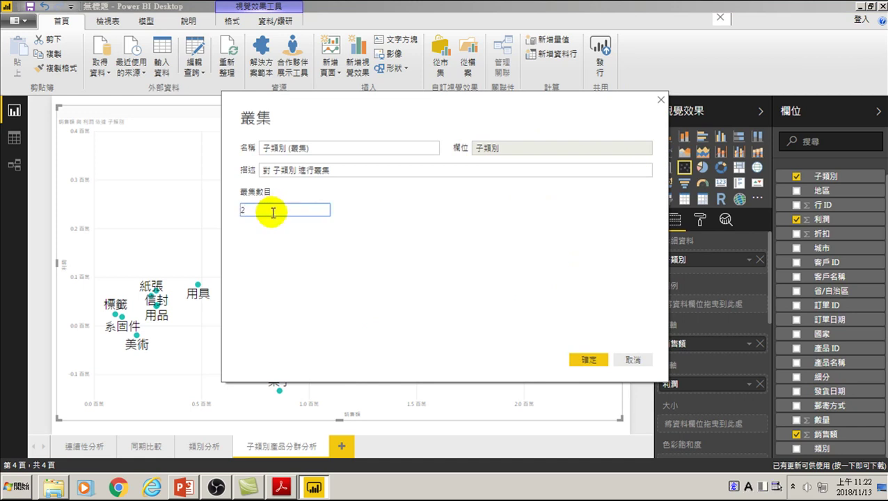
left_click(590, 358)
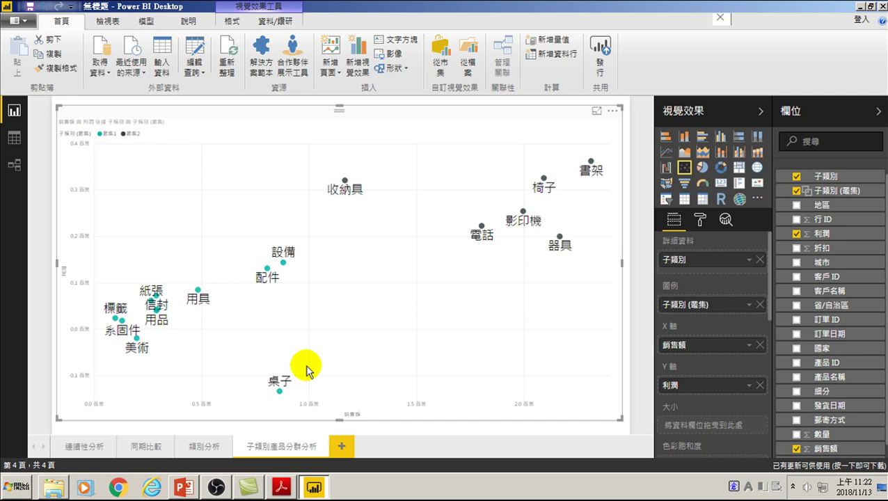
left_click(611, 111)
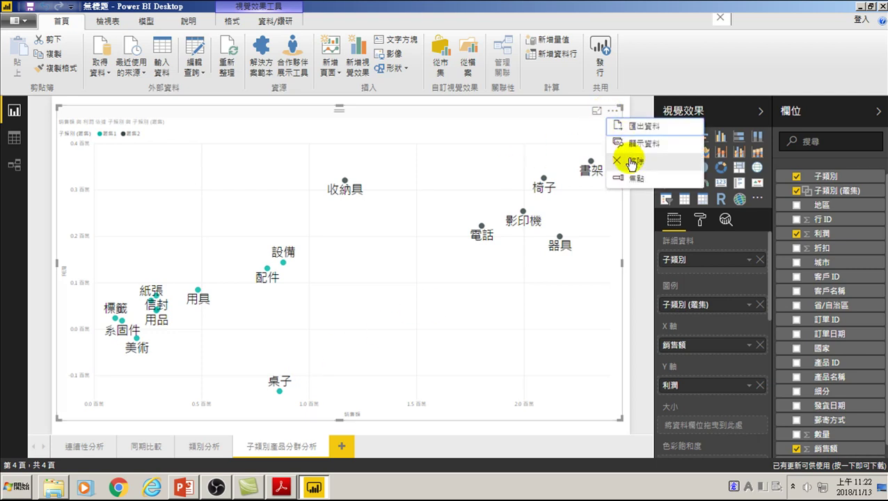
left_click(435, 298)
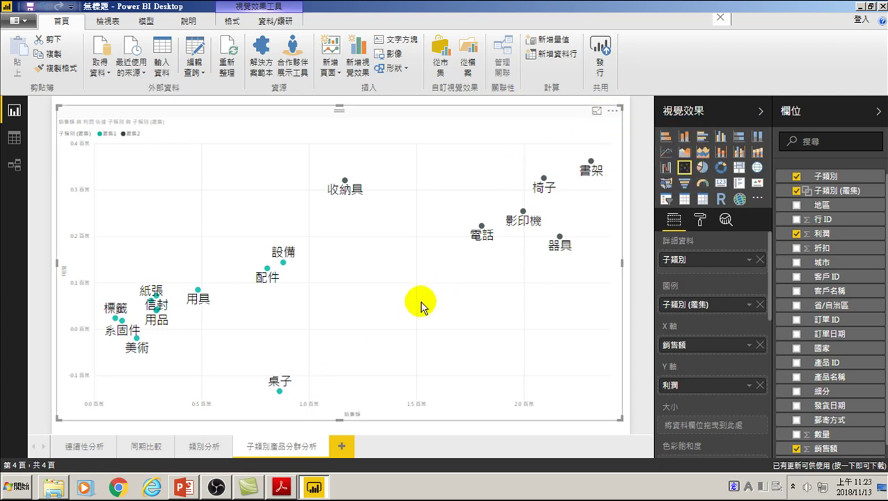